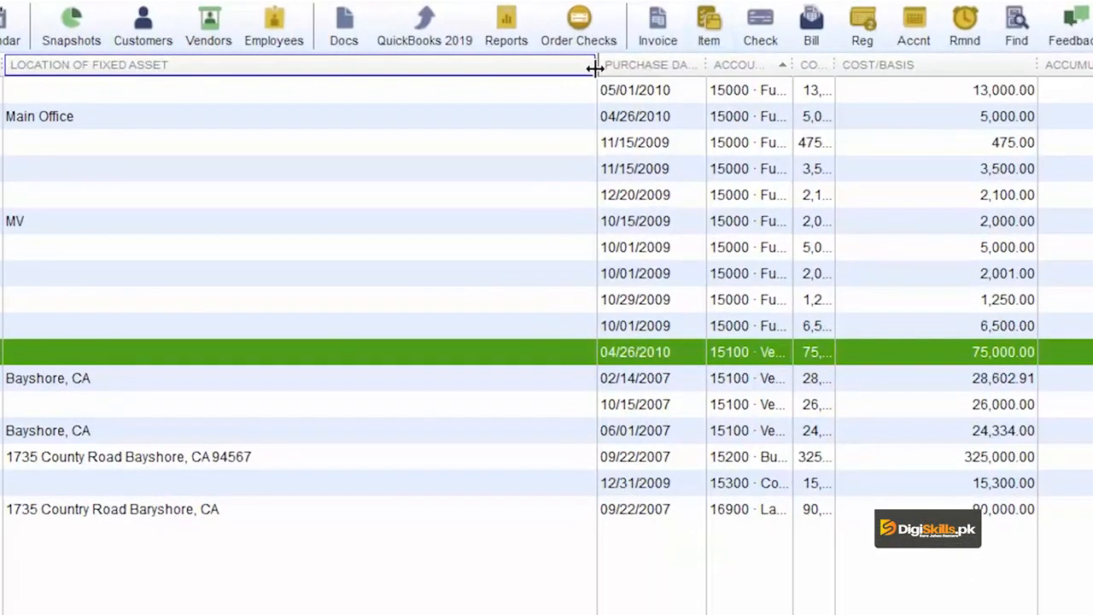
# - Narrow the Location of Fixed Asset column and widen the Purchase Date and Account columns in the fixed asset list
pyautogui.moveTo(493, 67); pyautogui.dragTo(392, 70)
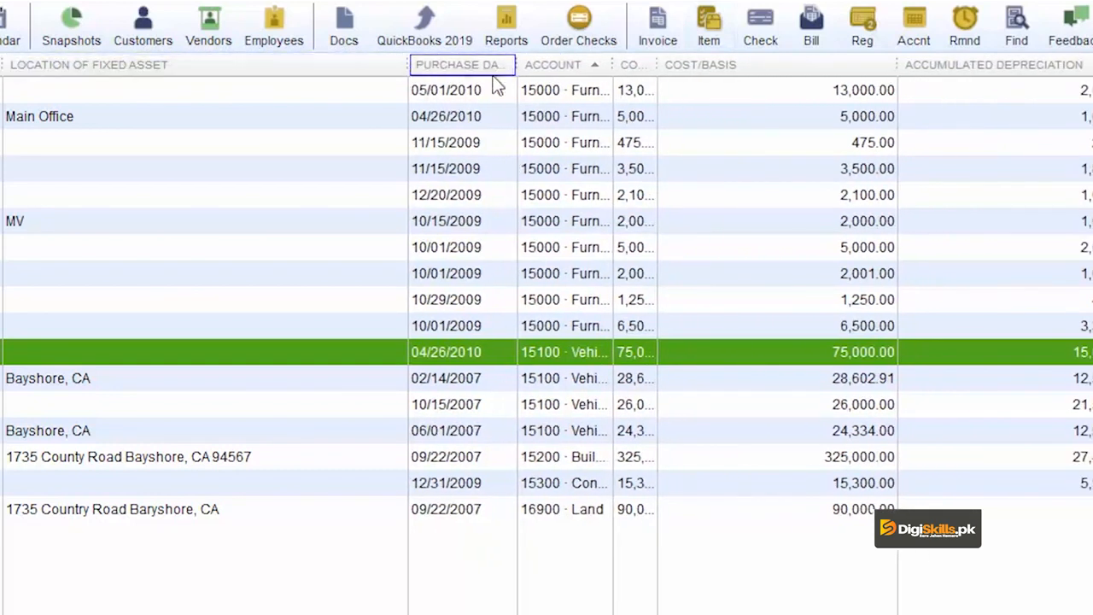
pyautogui.moveTo(517, 66); pyautogui.dragTo(573, 75)
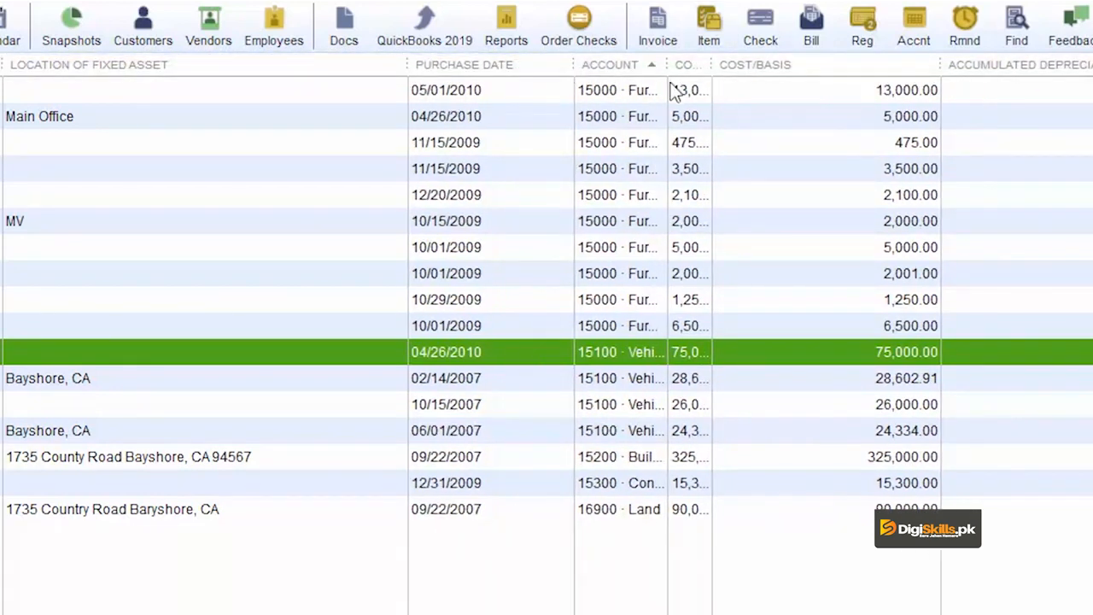
pyautogui.moveTo(669, 66); pyautogui.dragTo(855, 72)
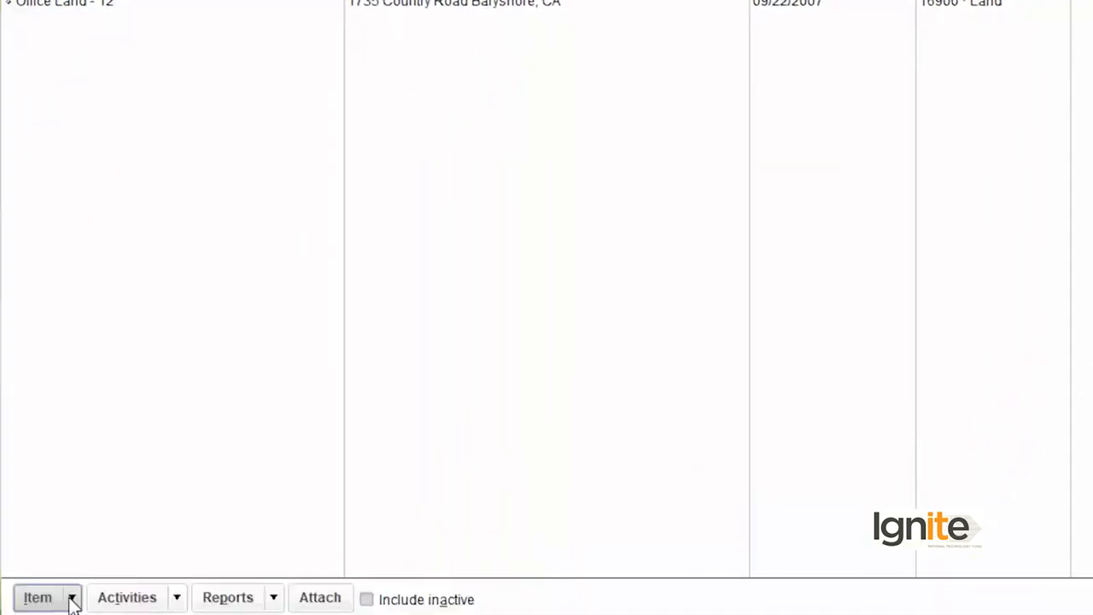
# - Create a new fixed asset item named Cement Mixer and assign it to the Construction Equipment asset account
pyautogui.click(57, 601)
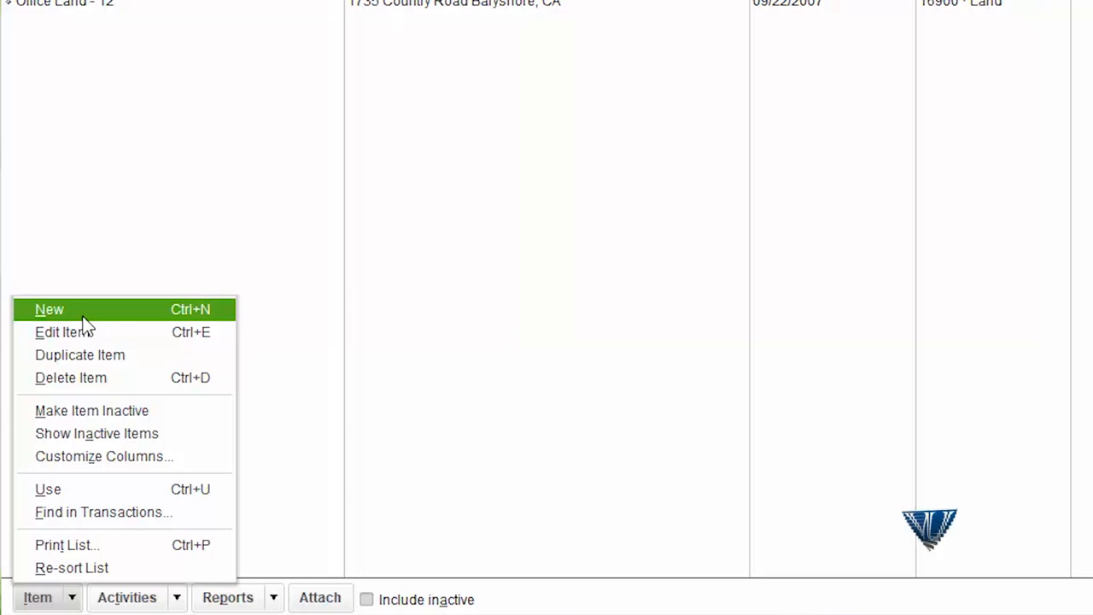
pyautogui.click(84, 316)
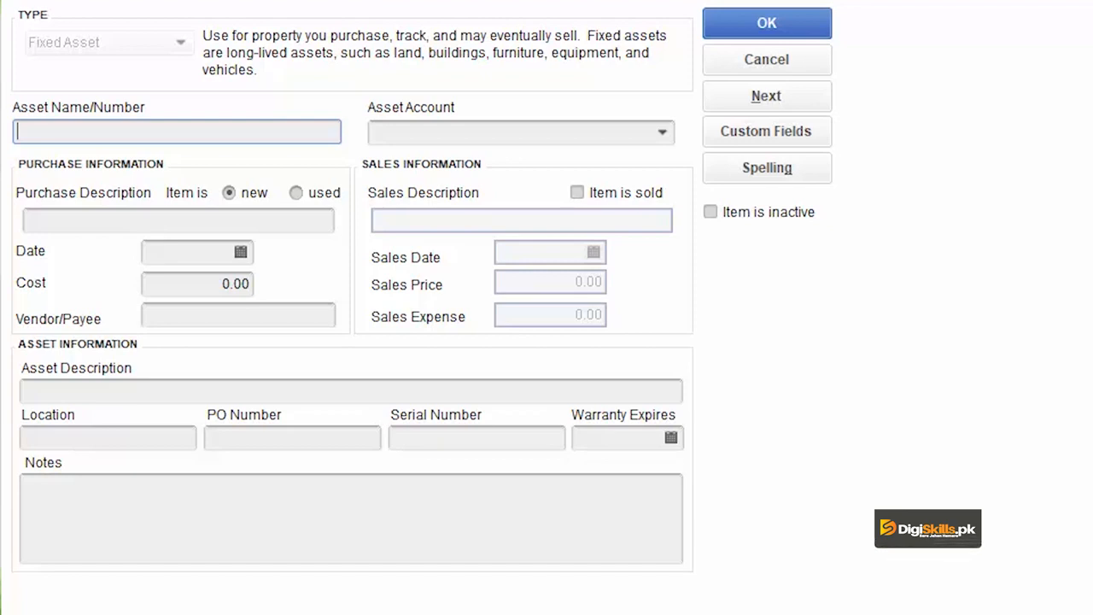
pyautogui.write('ement Mixer')
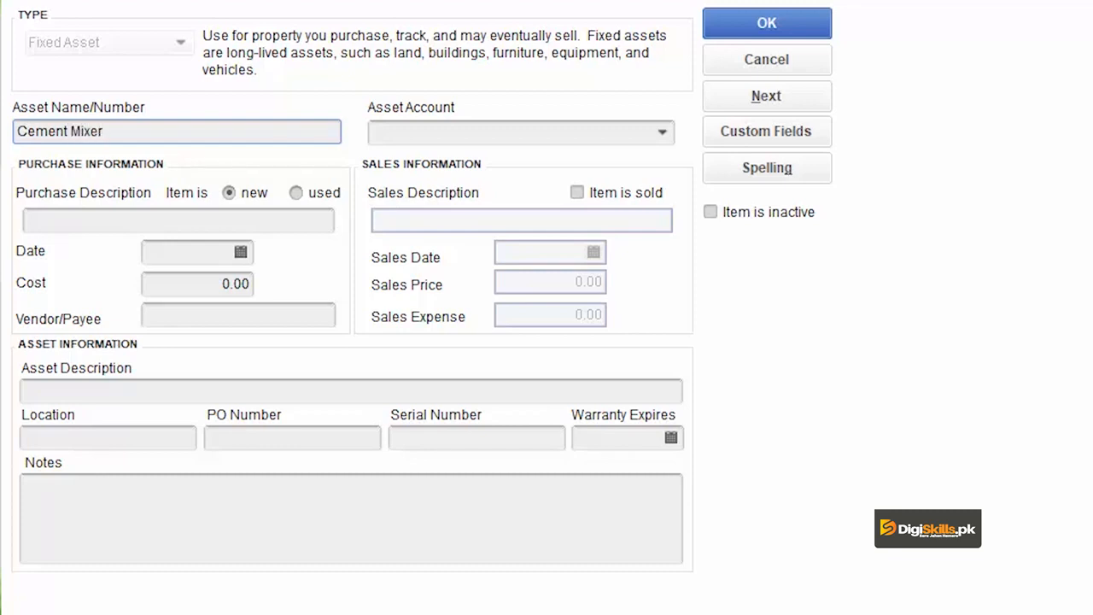
pyautogui.click(662, 133)
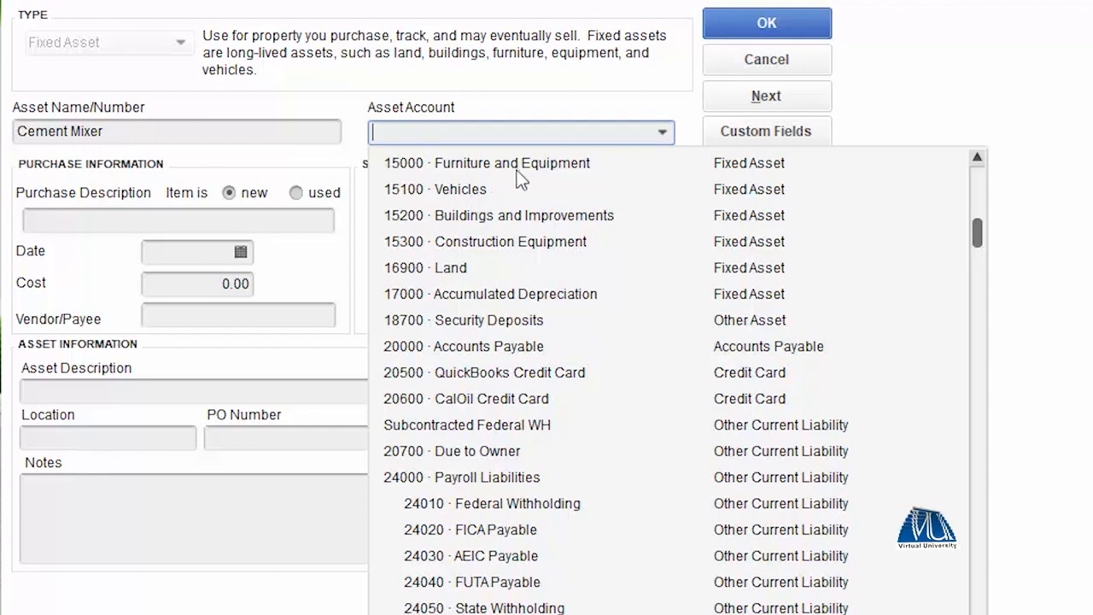
pyautogui.click(499, 247)
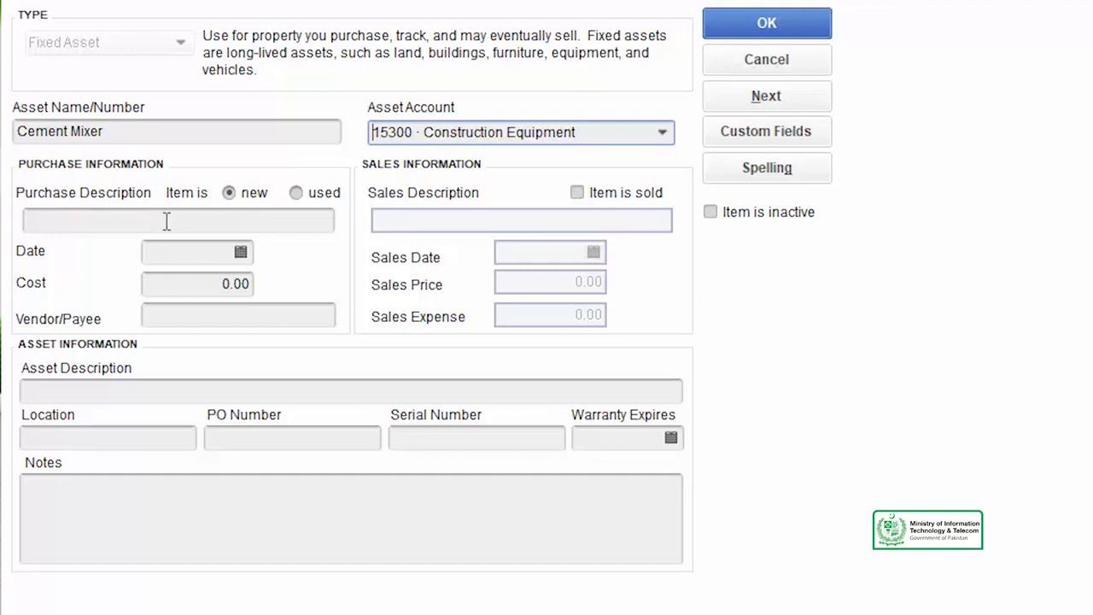
# - Enter the purchase description Cement Mixer Red and set the purchase date to 12/15/2020
pyautogui.click(238, 222)
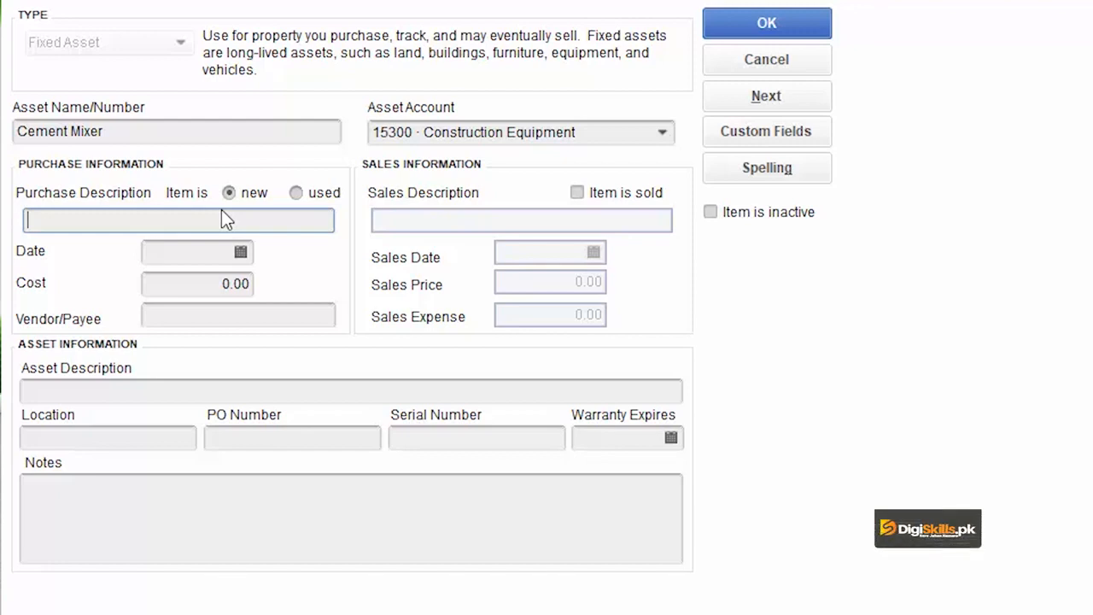
pyautogui.write('Cement Mixer Red')
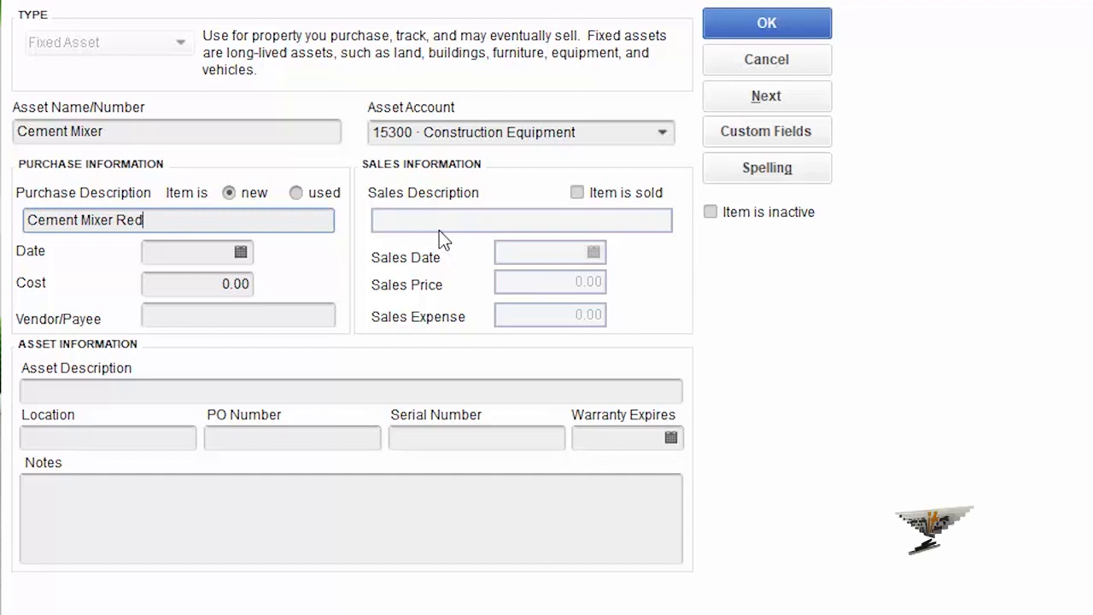
pyautogui.click(240, 255)
pyautogui.click(224, 413)
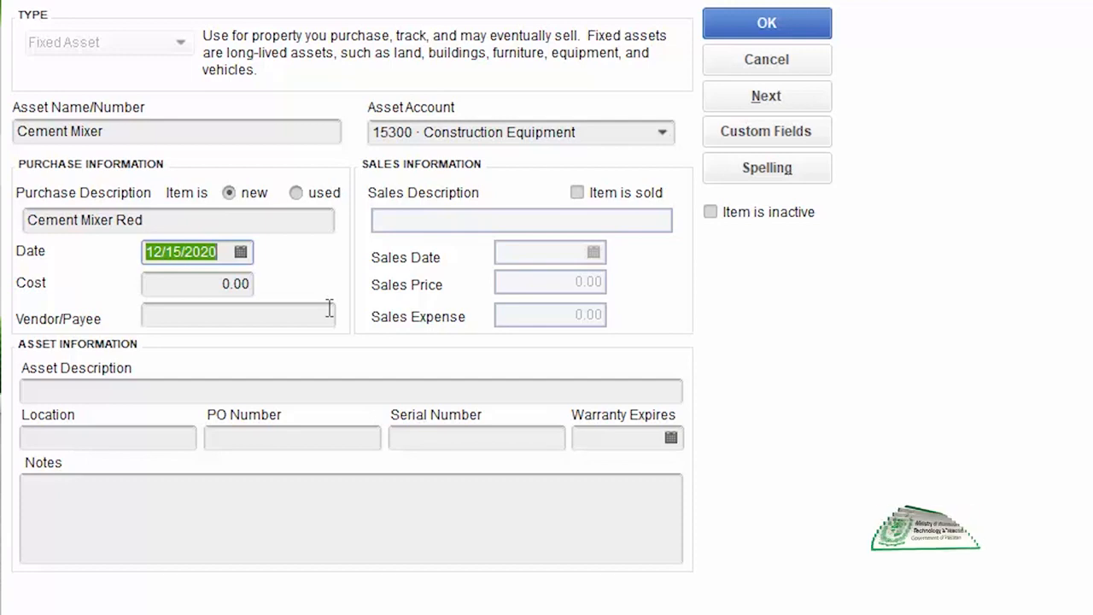
# - Set the purchase cost to 250,000 and enter Construction Equip. as the vendor/payee
pyautogui.click(217, 291)
pyautogui.press('Delete')
pyautogui.write('250000')
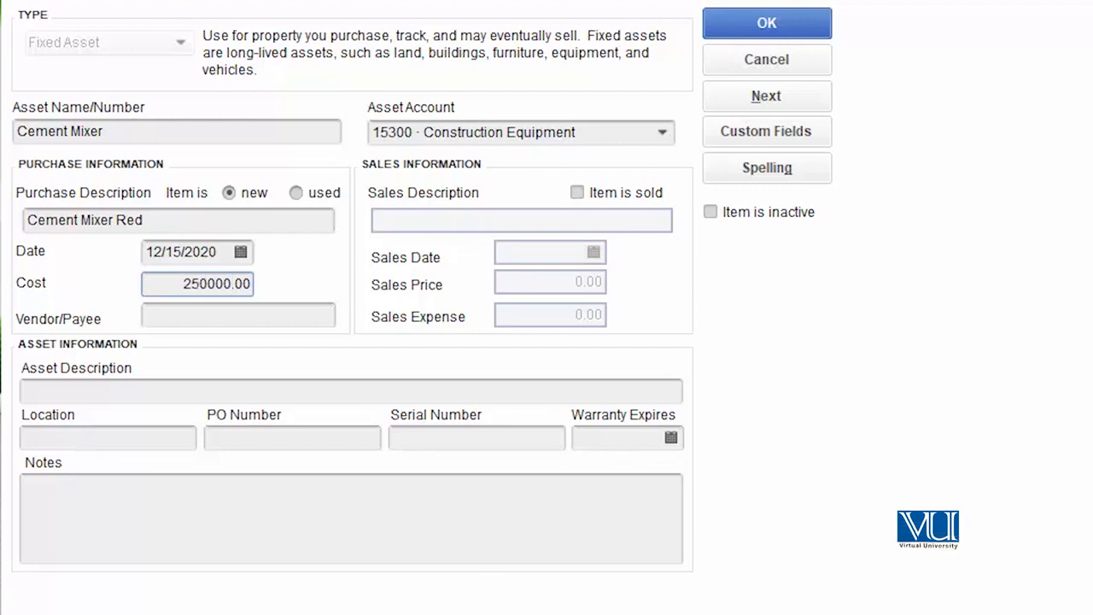
pyautogui.click(276, 312)
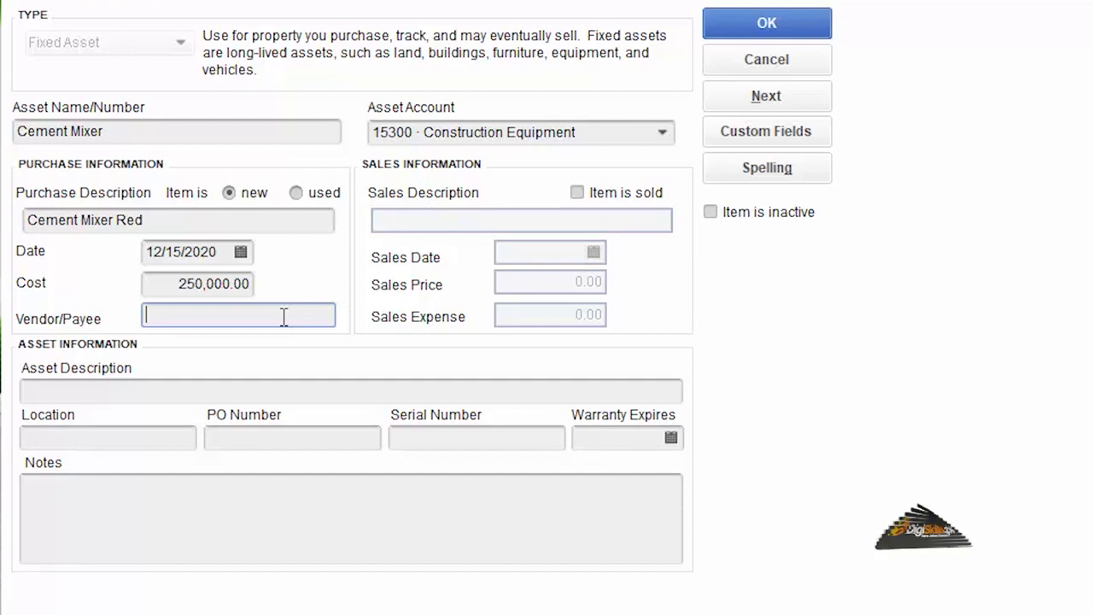
pyautogui.write('Construction ')
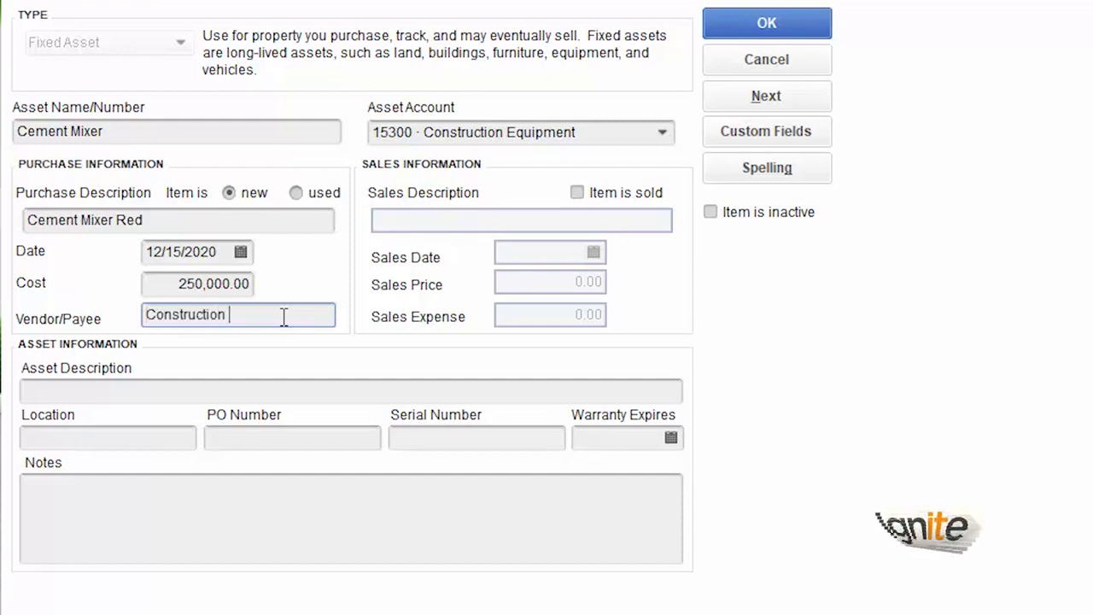
pyautogui.write('Equip.')
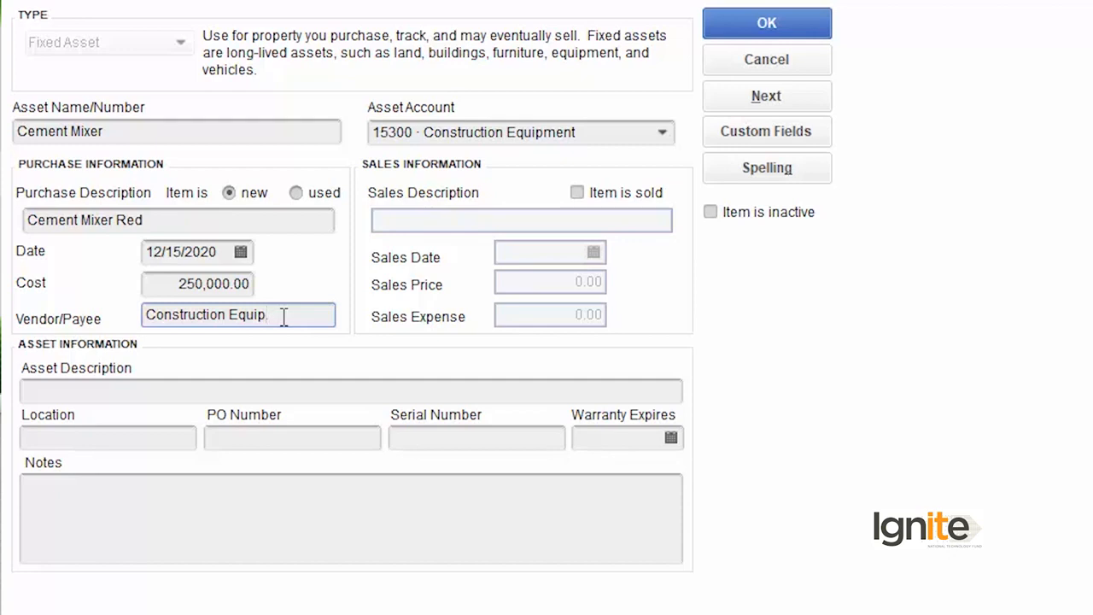
# - Describe the asset as "Cement Mixer assigned to Team A" and set its location to Warehouse 1
pyautogui.click(142, 388)
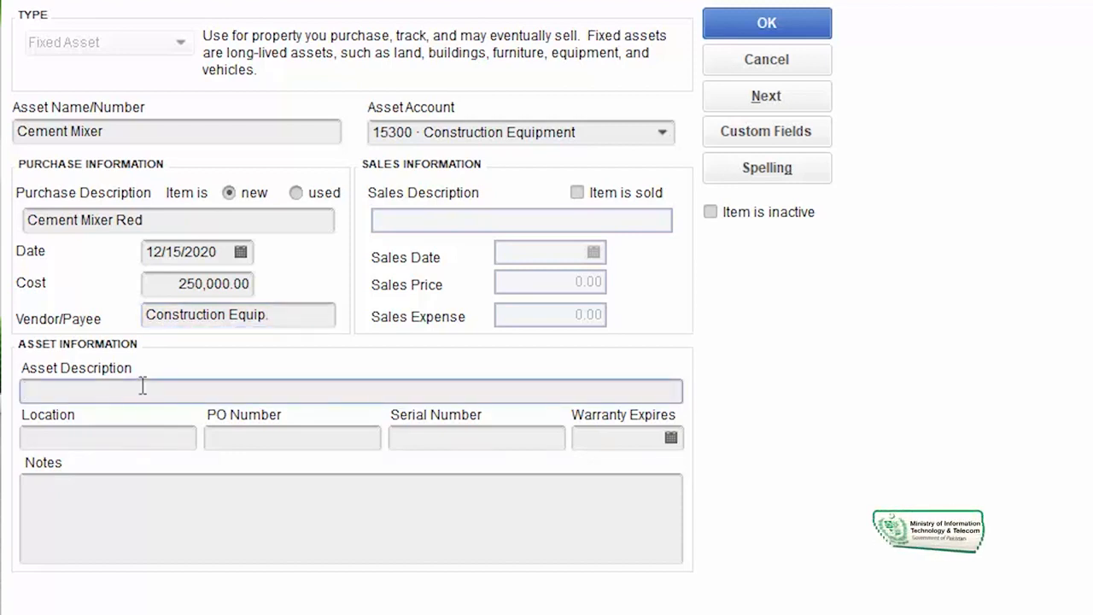
pyautogui.write('Cement Mixer assigned to Team A')
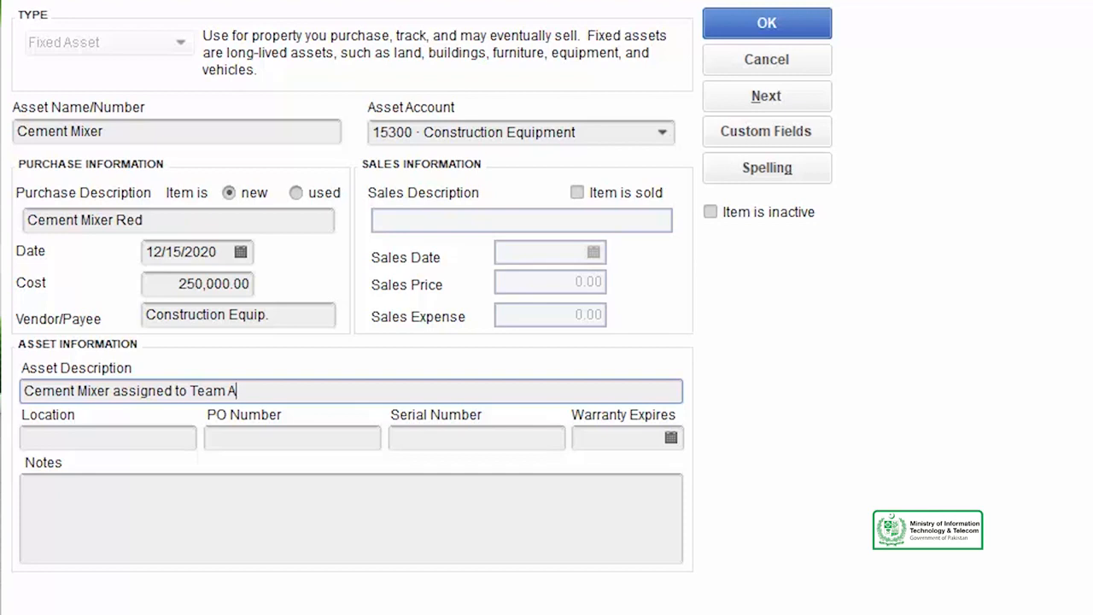
pyautogui.click(158, 437)
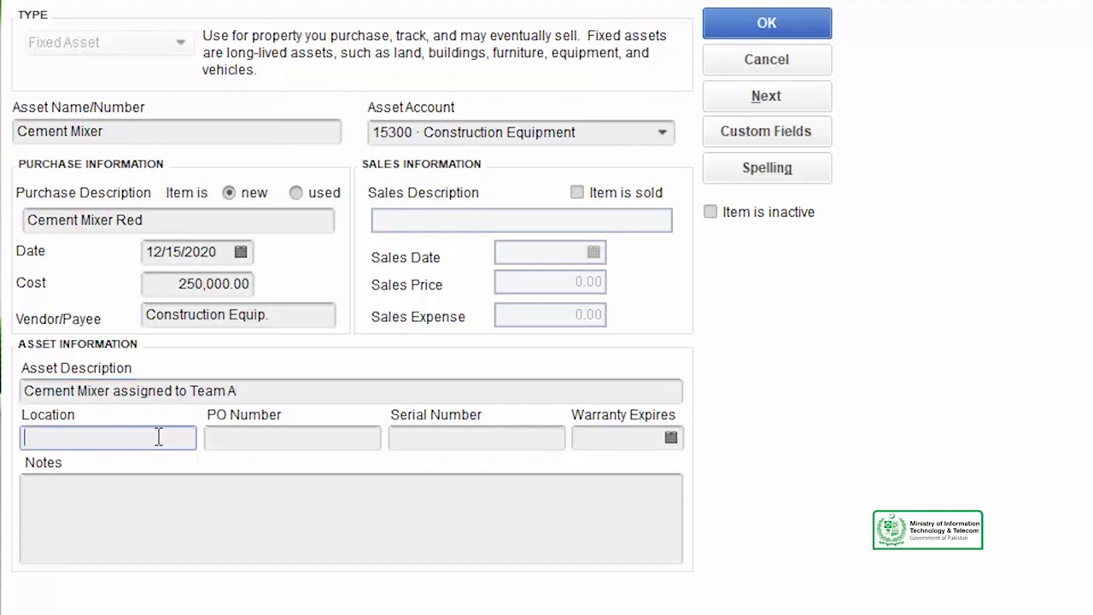
pyautogui.write('Warehouse 1')
# - Fill in the asset's PO number and serial number
pyautogui.click(243, 437)
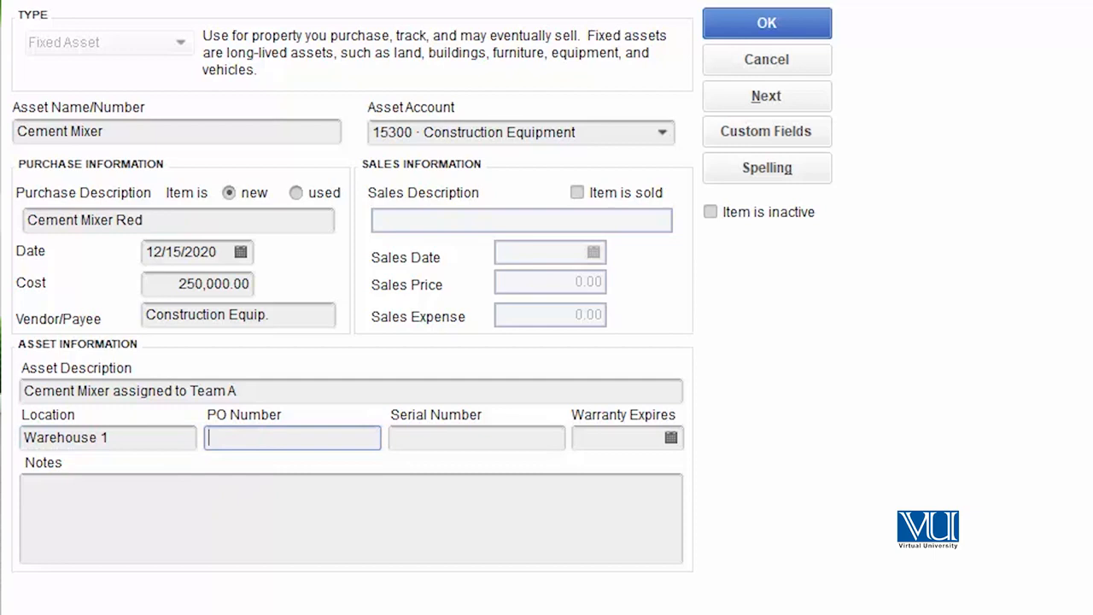
pyautogui.write('123456')
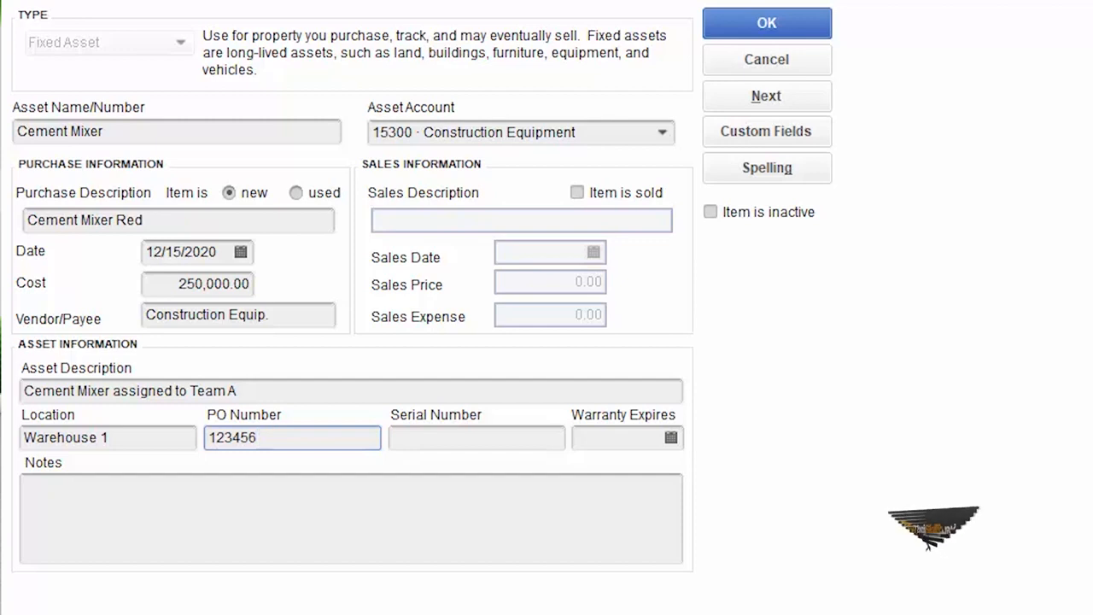
pyautogui.click(439, 436)
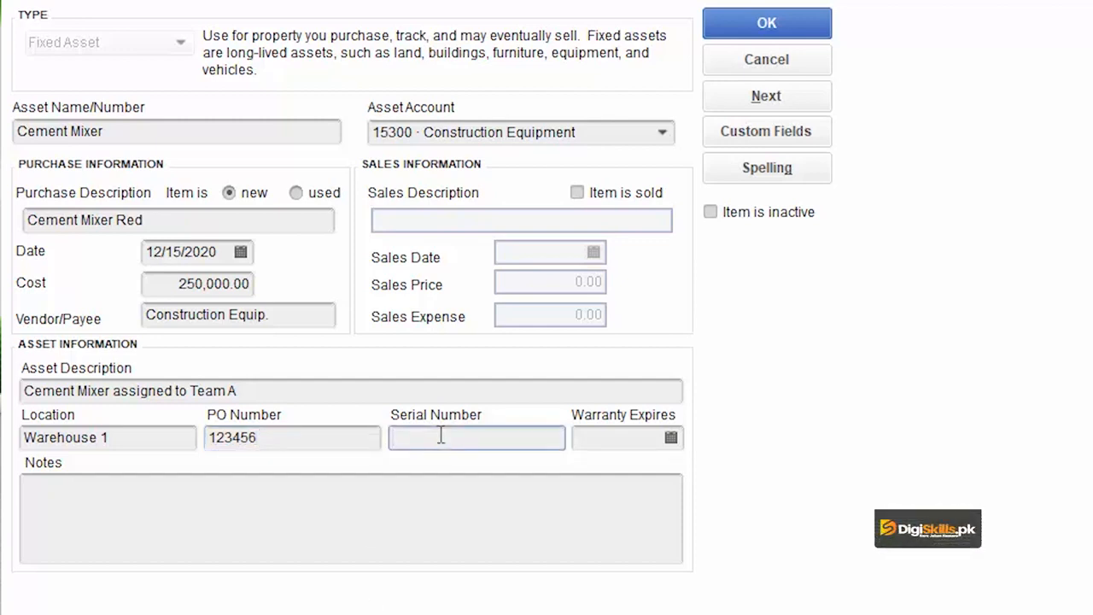
pyautogui.write('01234567')
# - Set the warranty expiry date to 12/15/2021, leave the notes empty and save the new fixed asset
pyautogui.click(670, 439)
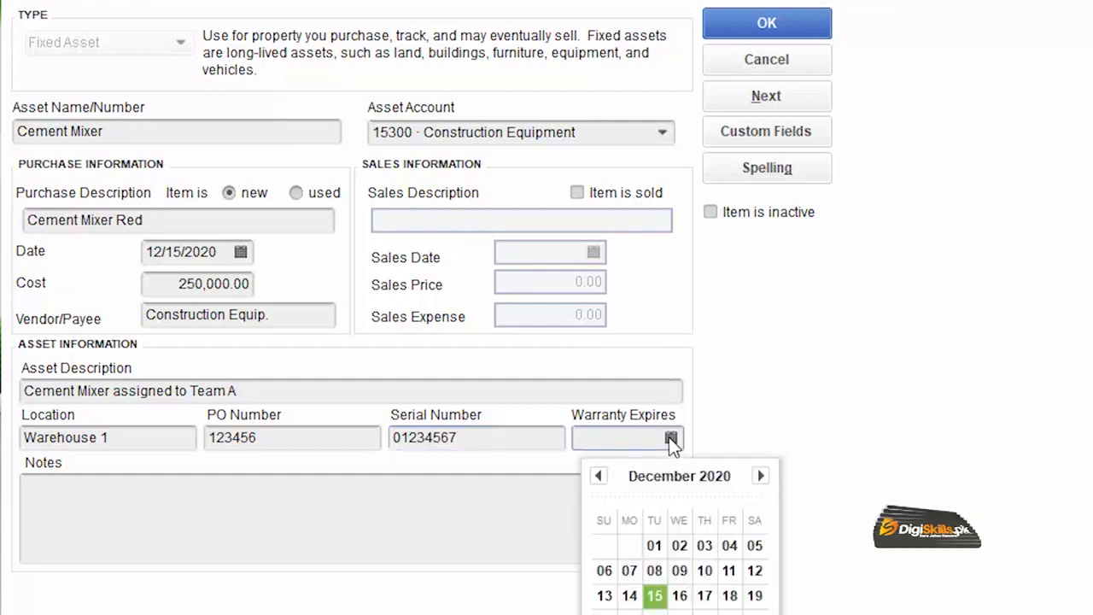
pyautogui.click(762, 477)
pyautogui.click(762, 476)
pyautogui.click(761, 477)
pyautogui.click(762, 477)
pyautogui.click(762, 477)
pyautogui.click(762, 476)
pyautogui.click(762, 476)
pyautogui.click(761, 476)
pyautogui.click(761, 476)
pyautogui.click(762, 477)
pyautogui.click(761, 476)
pyautogui.click(762, 476)
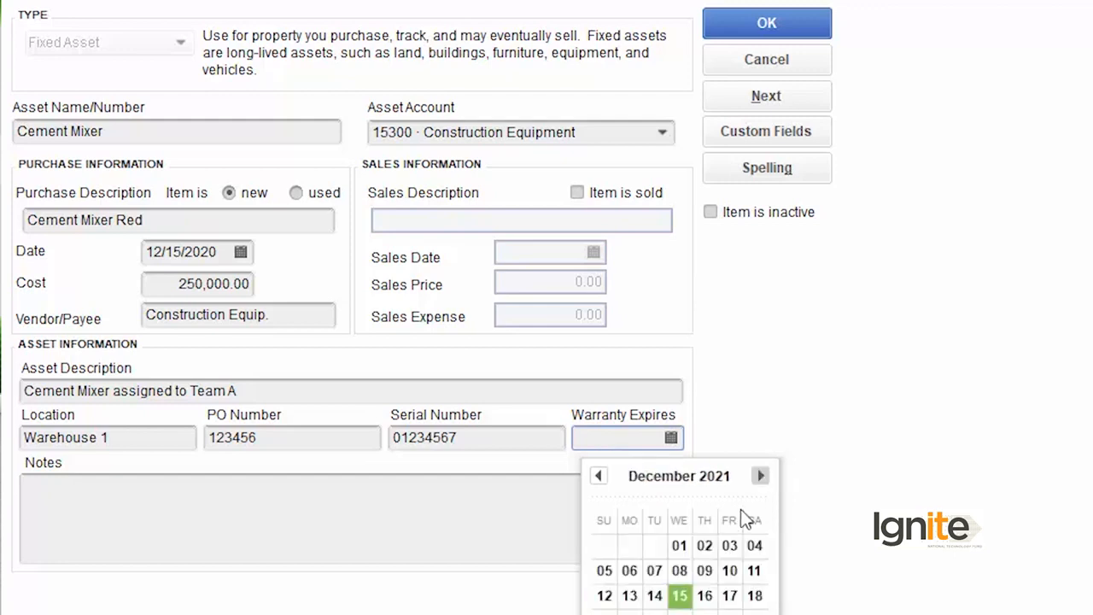
pyautogui.click(680, 596)
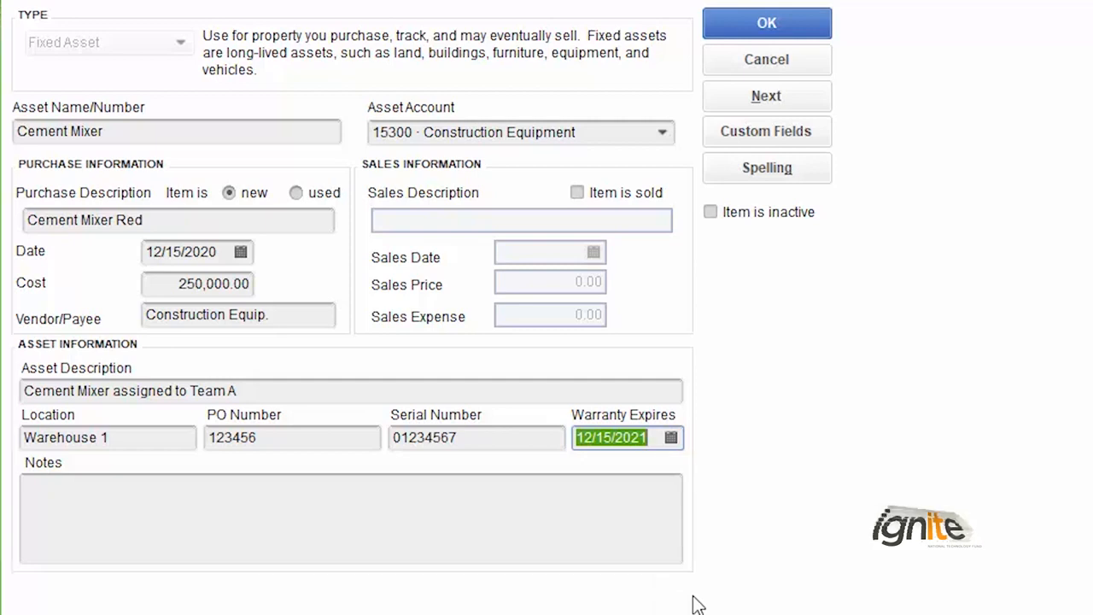
pyautogui.click(359, 520)
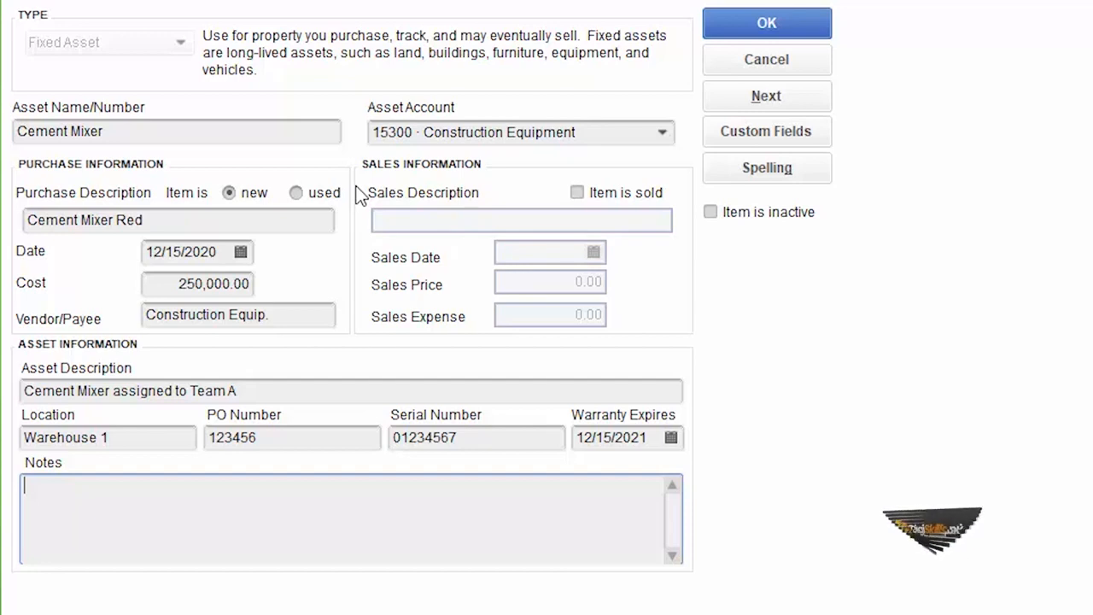
pyautogui.click(765, 30)
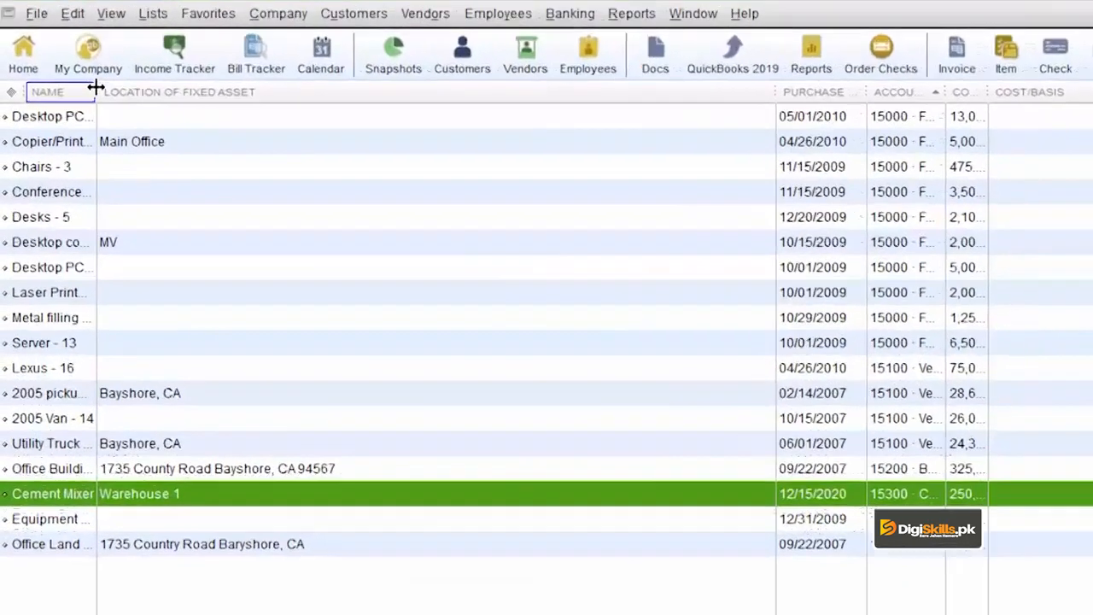
# - Widen the Name column, narrow the Location of Fixed Asset column and fit the Account column to its full account names
pyautogui.moveTo(52, 65); pyautogui.dragTo(110, 84)
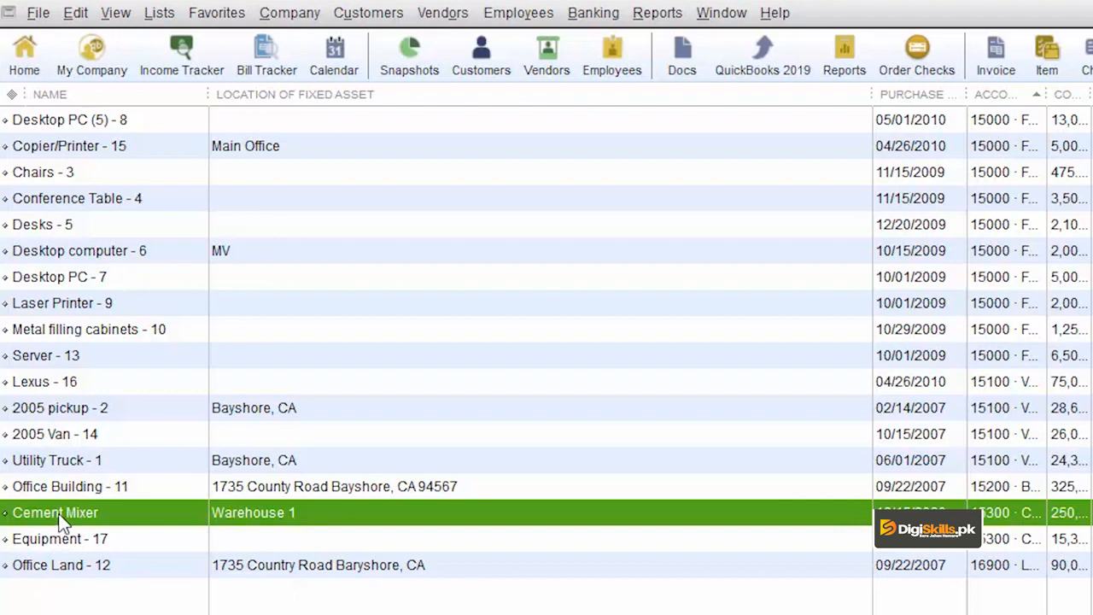
pyautogui.moveTo(872, 95); pyautogui.dragTo(749, 95)
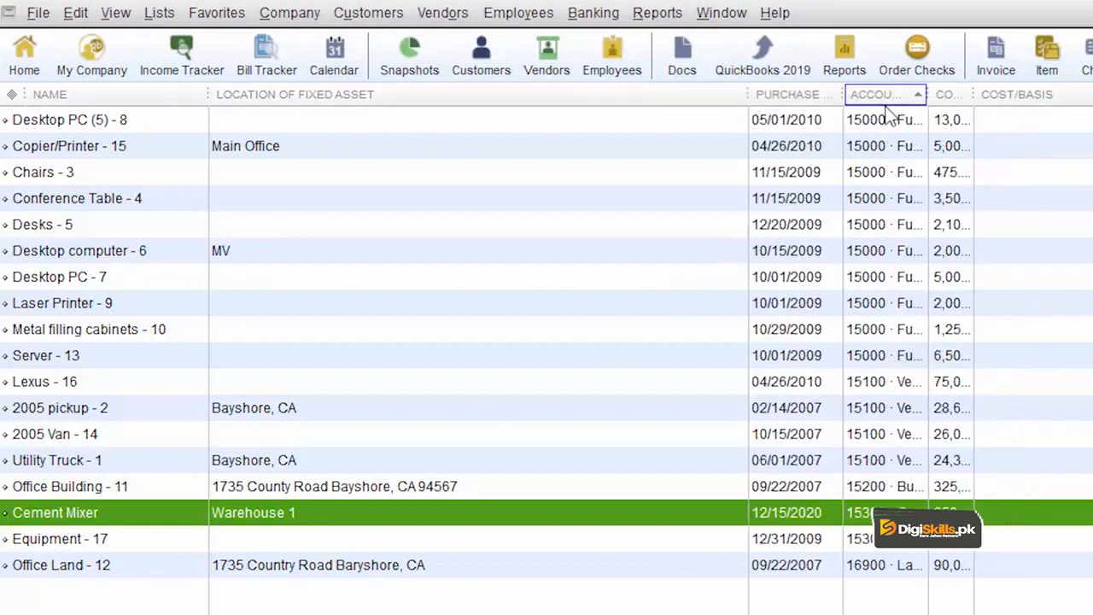
pyautogui.doubleClick(928, 95)
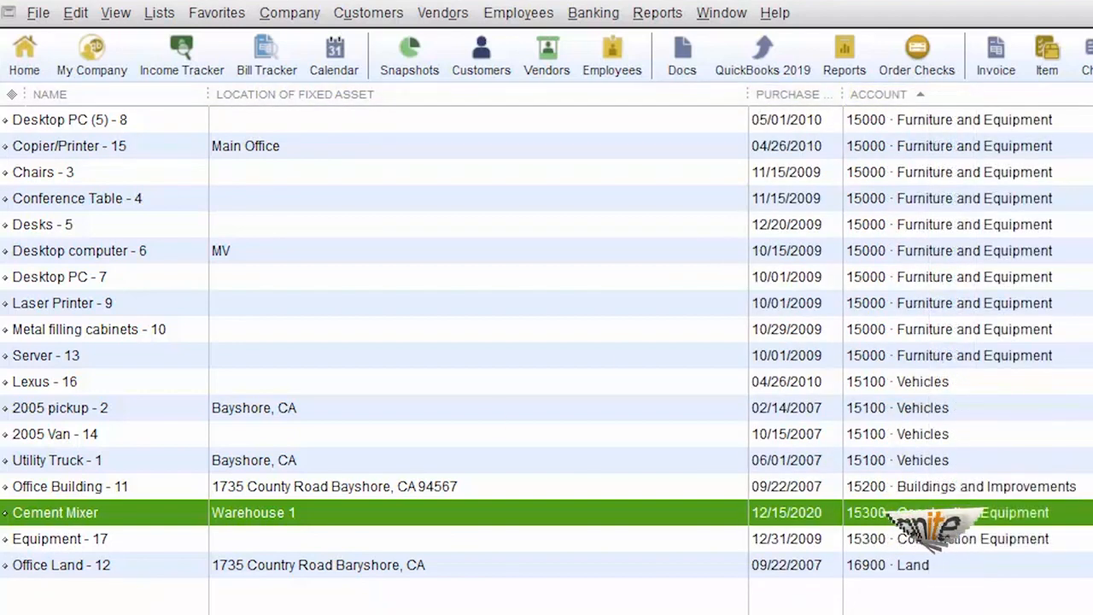